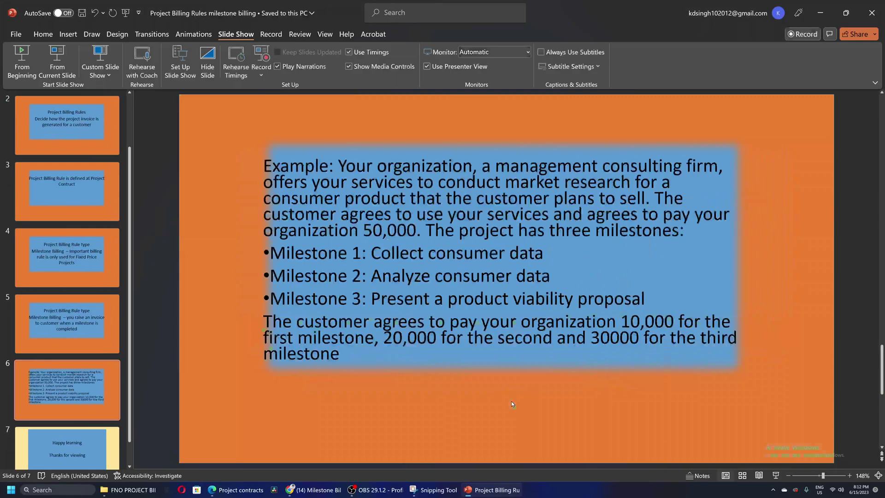
- Confirm project 00000157 is fixed-price and belongs to contract 00000130, then return to the contract
{"action": "left_click", "coordinate": [242, 490]}
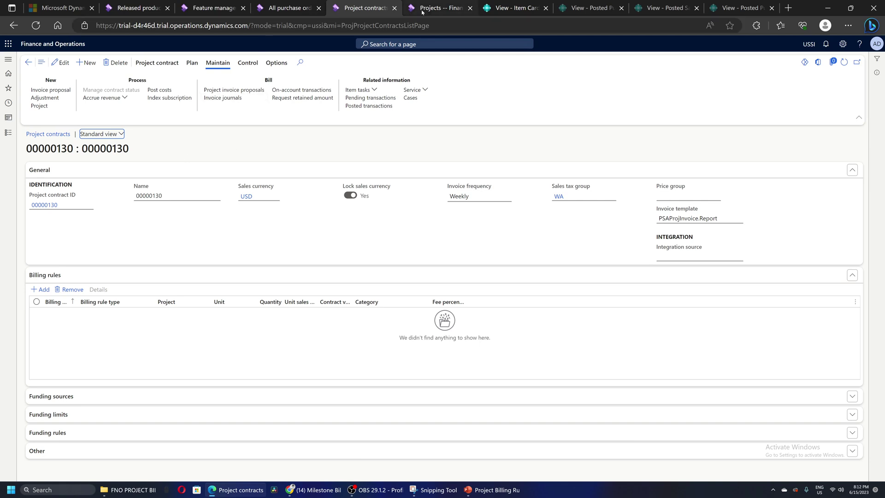
{"action": "key", "text": "ctrl+Tab"}
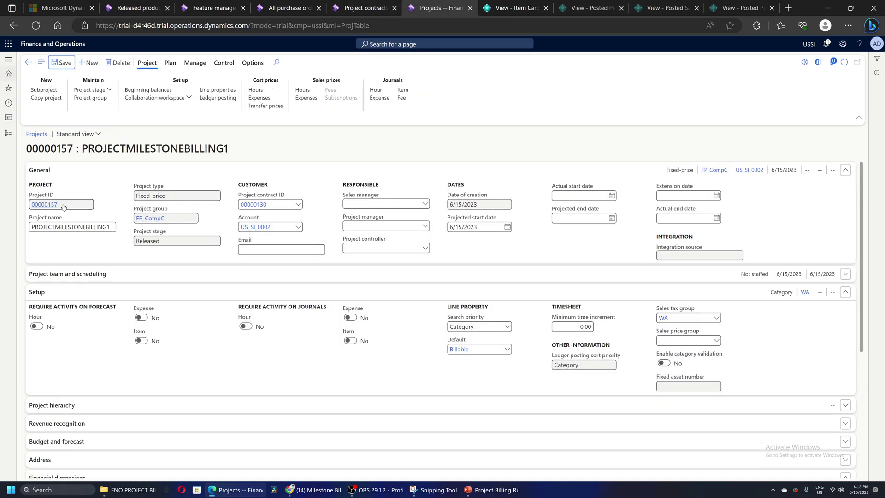
{"action": "left_click", "coordinate": [148, 195]}
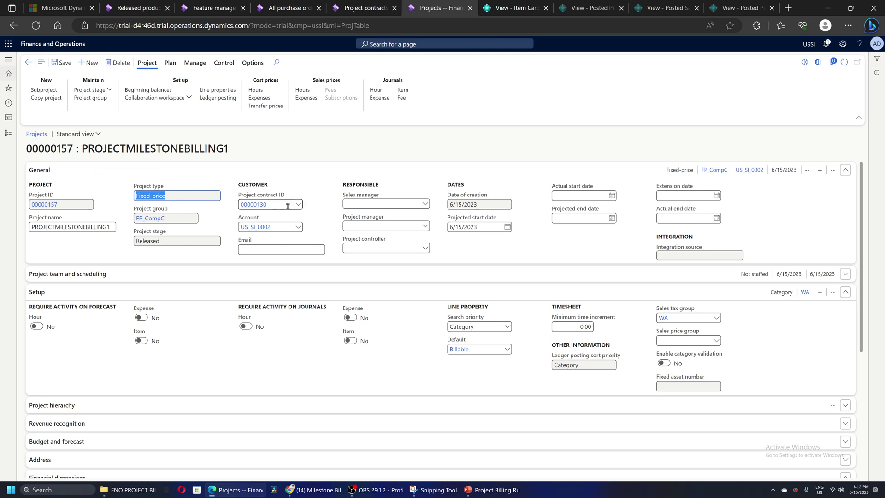
{"action": "left_click", "coordinate": [249, 207]}
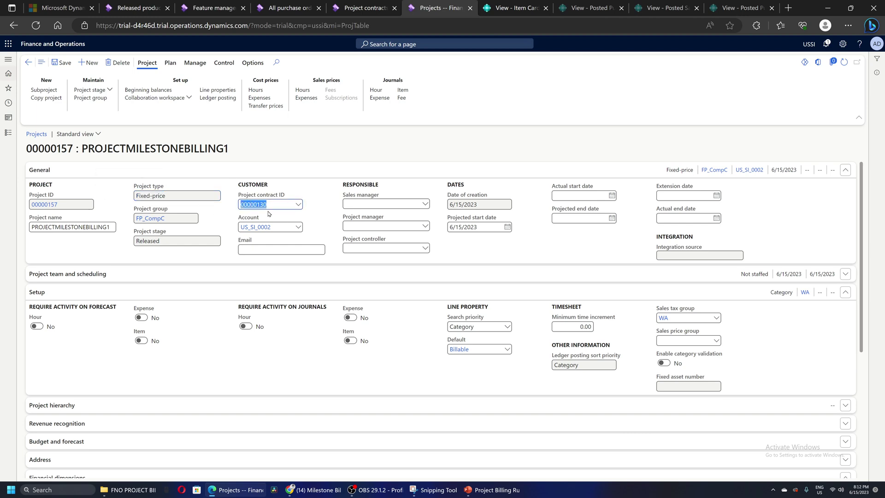
{"action": "left_click", "coordinate": [364, 8]}
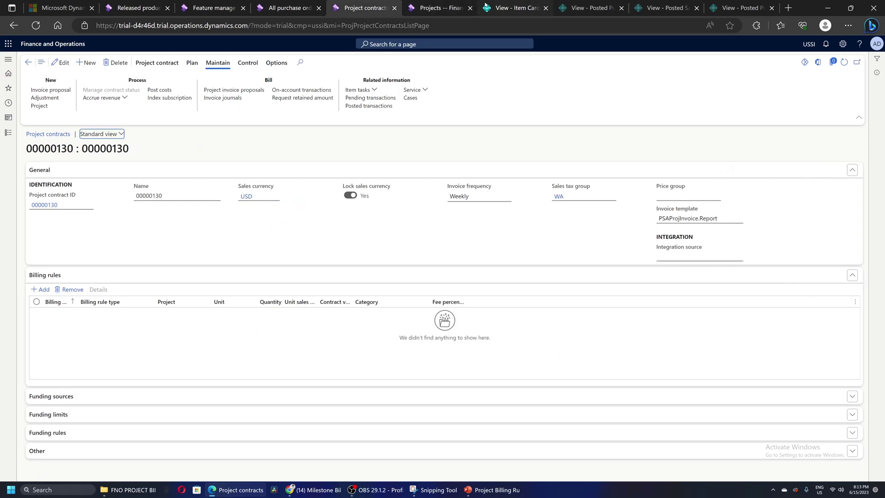
{"action": "left_click", "coordinate": [438, 8]}
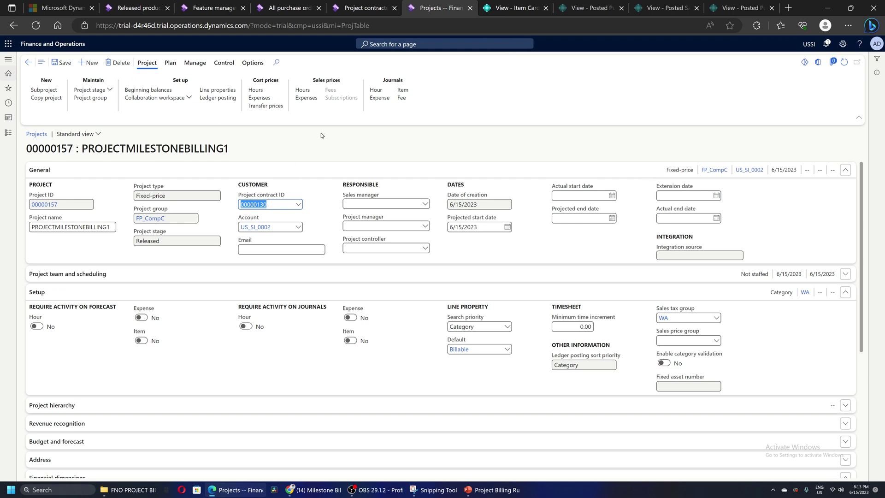
{"action": "left_click", "coordinate": [364, 8]}
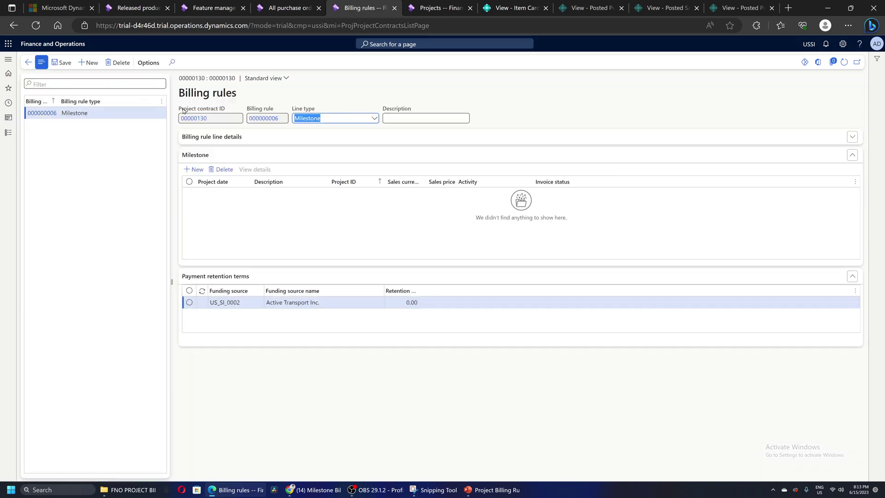
- Confirm Milestone as the billing rule's line type and add a new milestone line
{"action": "key", "text": "Tab"}
{"action": "left_click", "coordinate": [263, 155]}
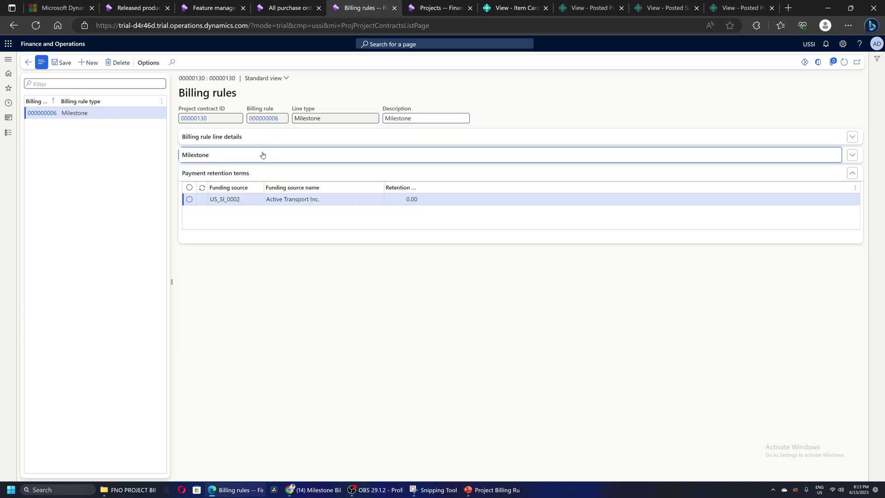
{"action": "left_click", "coordinate": [262, 155]}
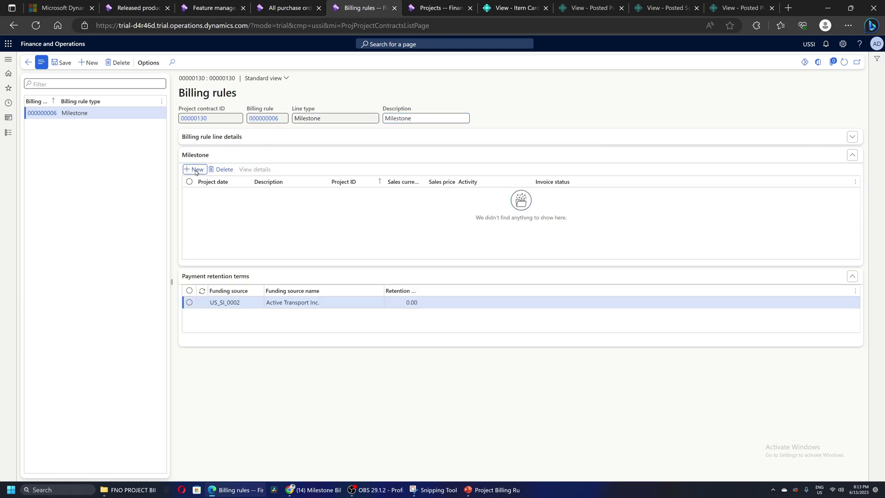
{"action": "left_click", "coordinate": [194, 169]}
- Enter milestone 'M1 Collect consumer data' with a 10,000 sales price, copying the text from the presentation
{"action": "left_click", "coordinate": [282, 193]}
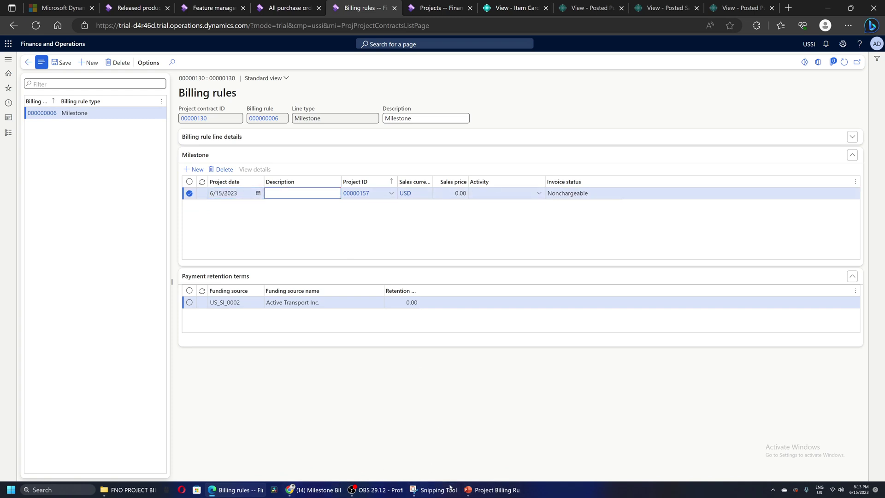
{"action": "left_click", "coordinate": [492, 490]}
{"action": "left_click_drag", "start_coordinate": [368, 255], "coordinate": [540, 255]}
{"action": "key", "text": "ctrl+c"}
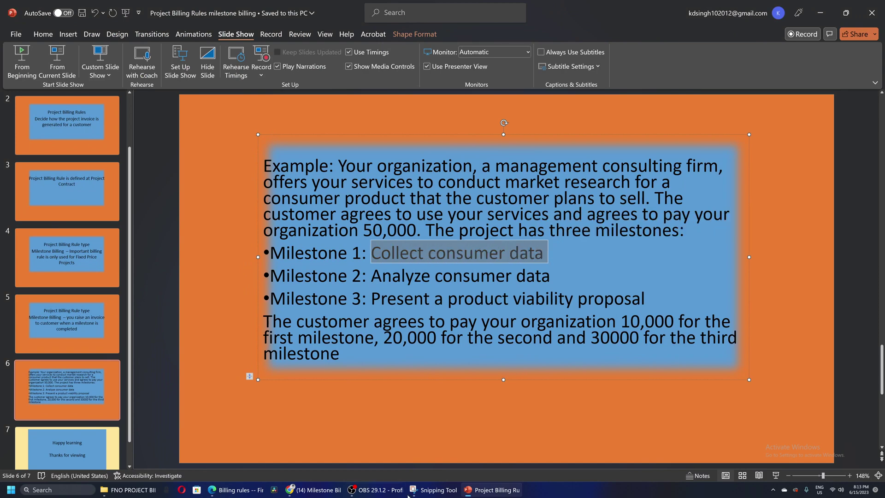
{"action": "left_click", "coordinate": [235, 490]}
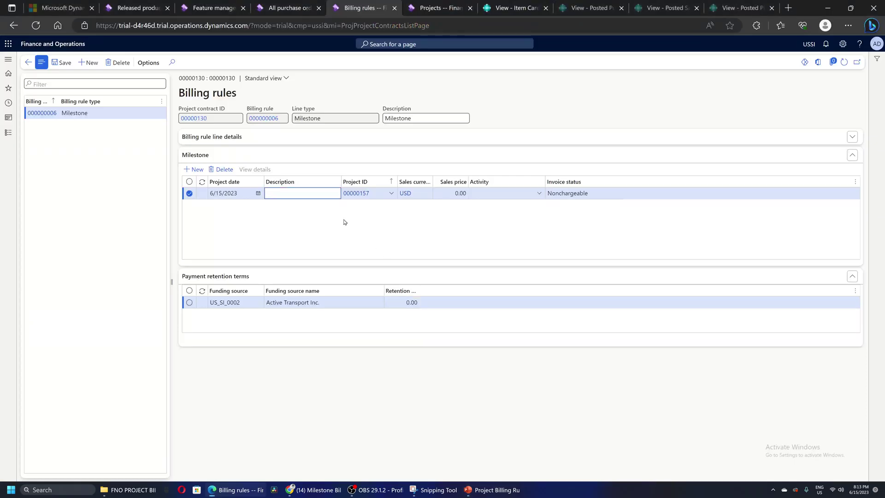
{"action": "key", "text": "ctrl+v"}
{"action": "type", "text": "M1"}
{"action": "left_click", "coordinate": [455, 193]}
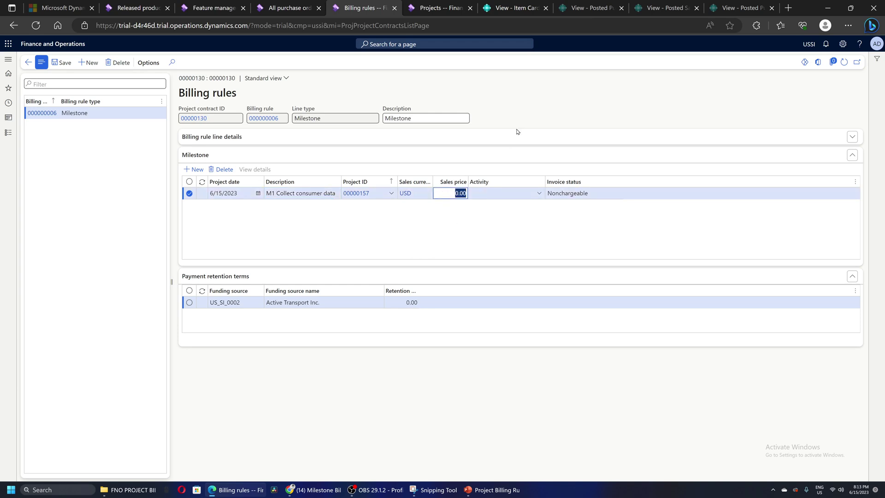
{"action": "type", "text": "10000"}
{"action": "left_click", "coordinate": [193, 169]}
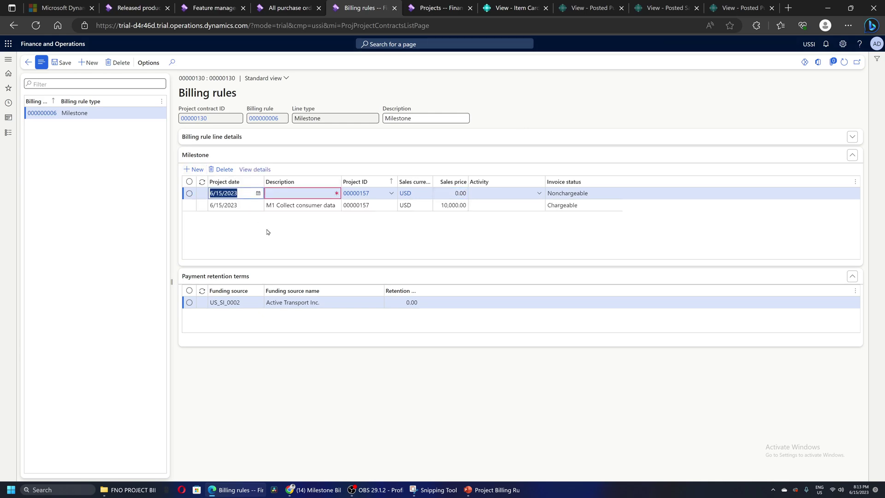
- Add milestone 'M2 Analyze consumer data' at a sales price of 20,000
{"action": "left_click", "coordinate": [491, 490]}
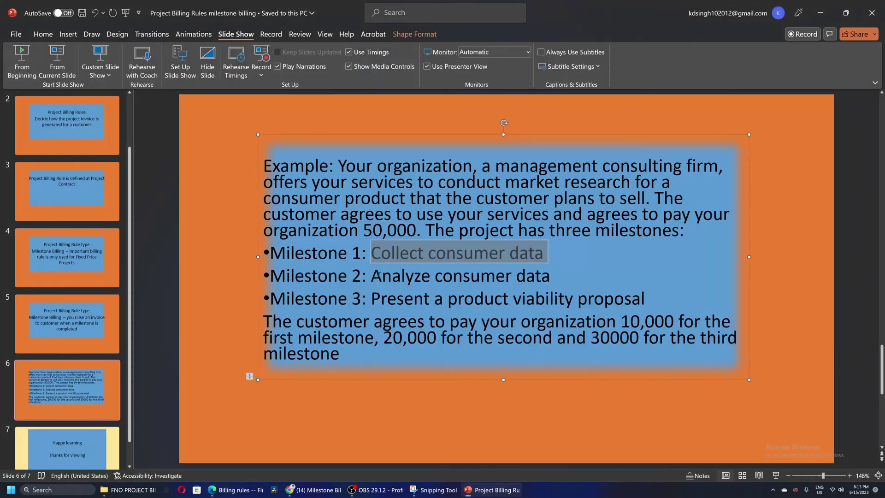
{"action": "left_click_drag", "start_coordinate": [371, 275], "coordinate": [550, 276]}
{"action": "key", "text": "ctrl+c"}
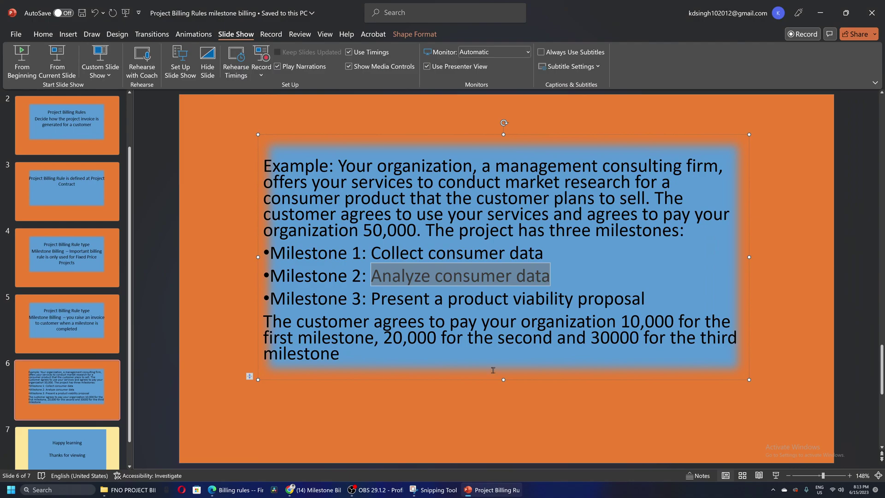
{"action": "left_click", "coordinate": [235, 490]}
{"action": "left_click", "coordinate": [298, 193]}
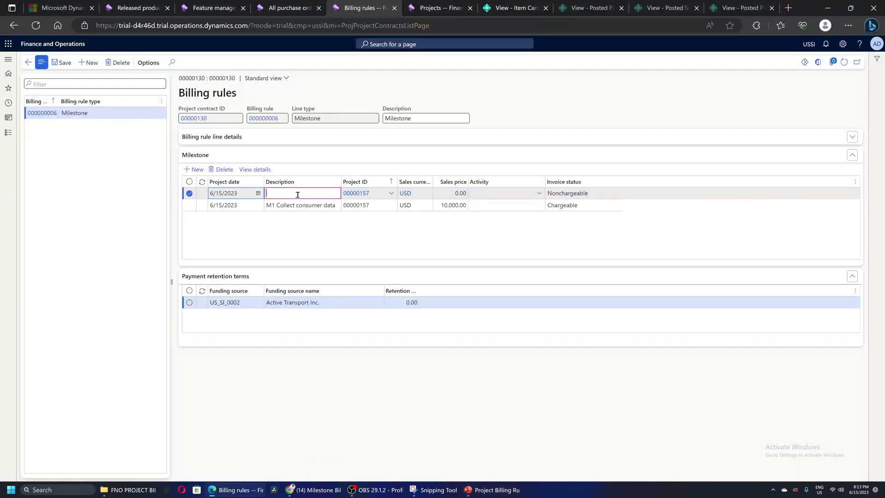
{"action": "type", "text": "M2"}
{"action": "key", "text": "ctrl+v"}
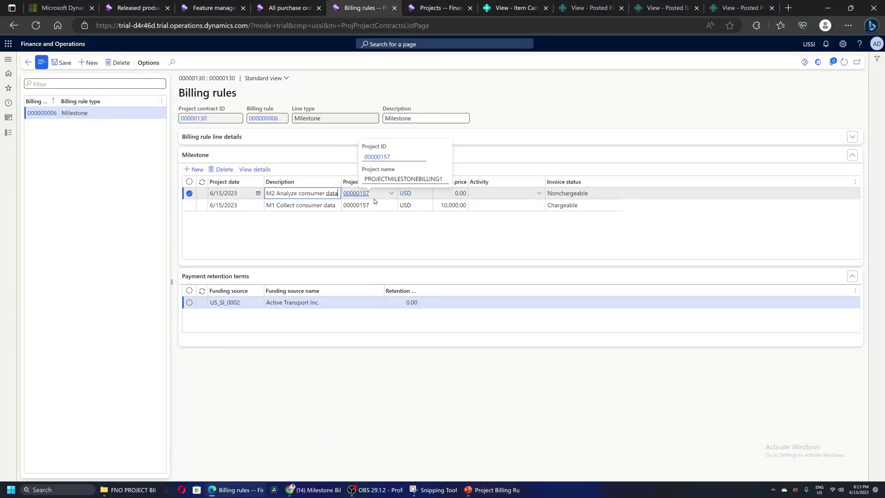
{"action": "key", "text": "Tab"}
{"action": "key", "text": "Tab"}
{"action": "key", "text": "Tab"}
{"action": "type", "text": "20"}
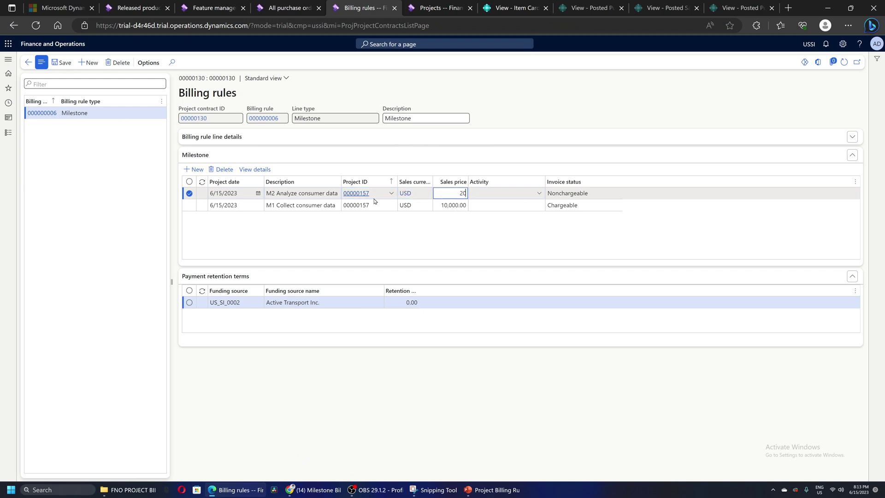
{"action": "type", "text": ",000"}
{"action": "key", "text": "Tab"}
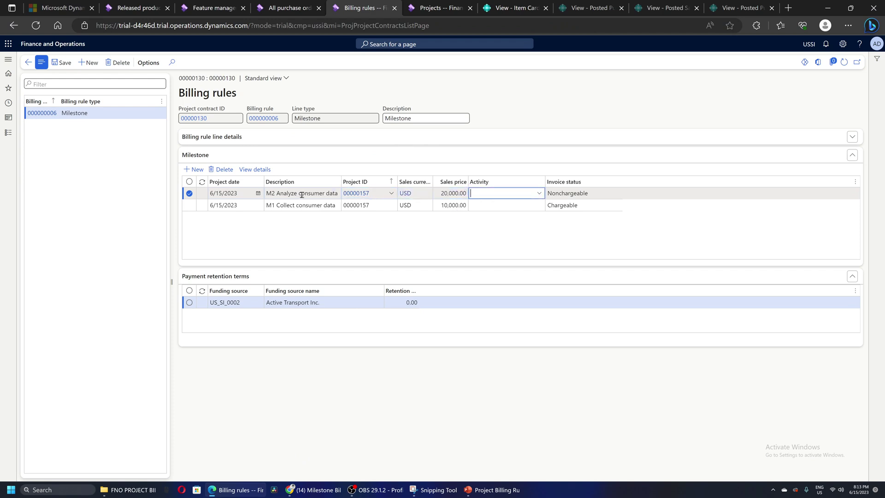
{"action": "left_click", "coordinate": [194, 169]}
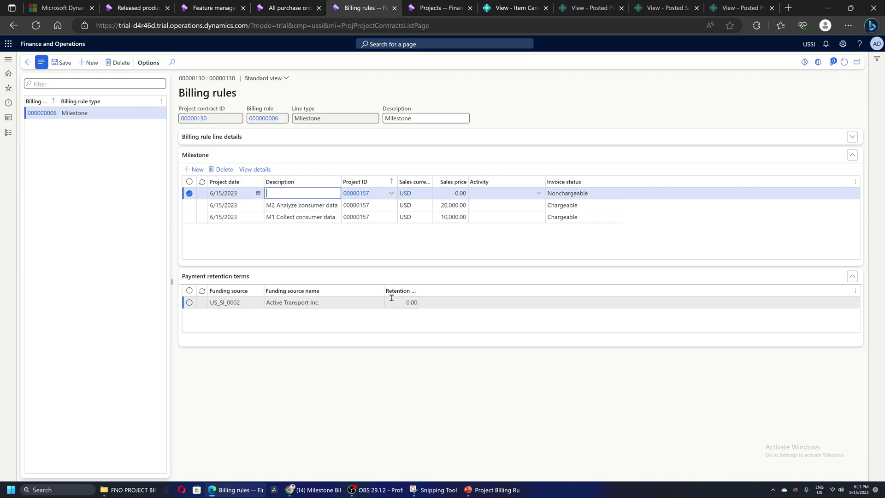
- Add milestone 'M3 Present a product viability proposal' at 30,000 and save all three lines
{"action": "left_click", "coordinate": [492, 489]}
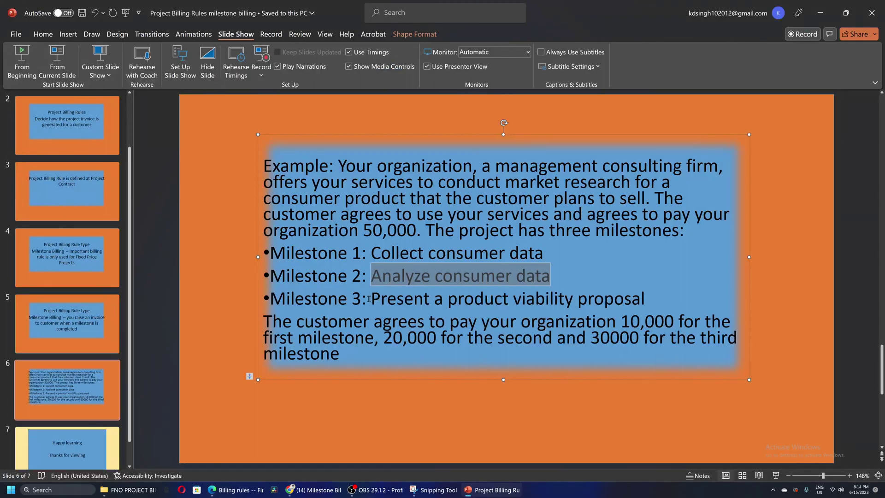
{"action": "left_click_drag", "start_coordinate": [372, 299], "coordinate": [609, 300]}
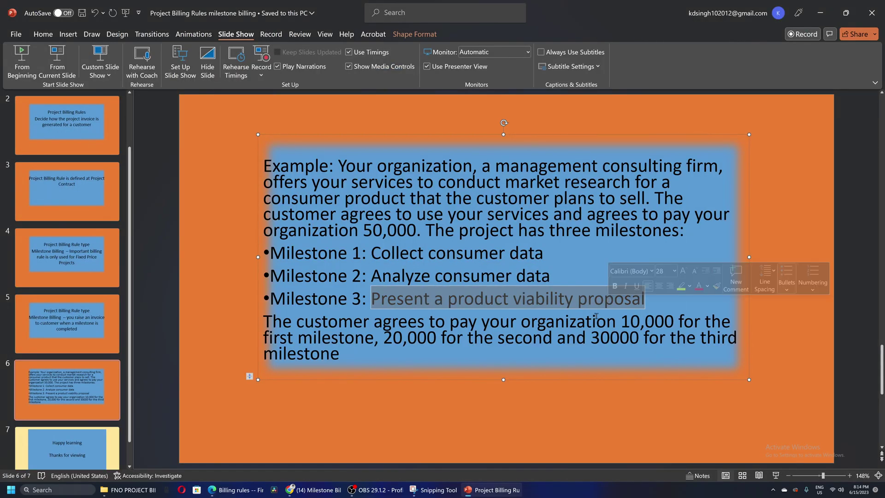
{"action": "left_click", "coordinate": [249, 489]}
{"action": "left_click", "coordinate": [285, 192]}
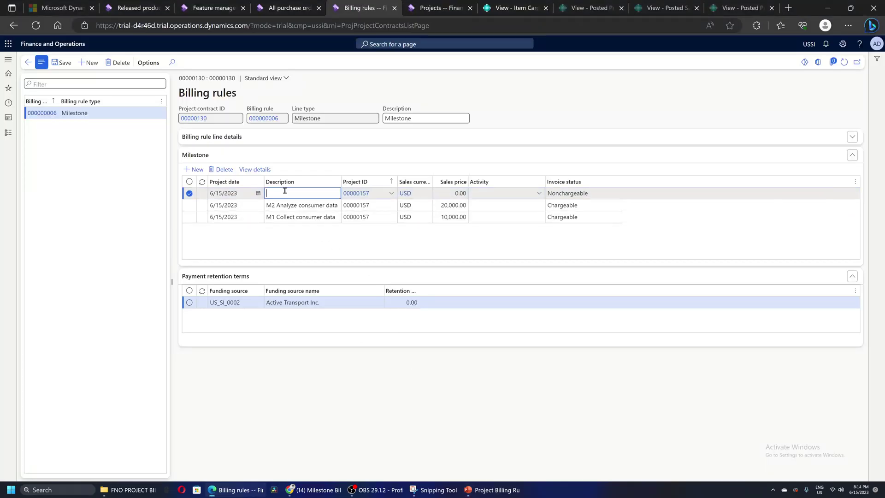
{"action": "type", "text": "M3"}
{"action": "key", "text": "ctrl+v"}
{"action": "key", "text": "Tab"}
{"action": "key", "text": "Tab"}
{"action": "key", "text": "Tab"}
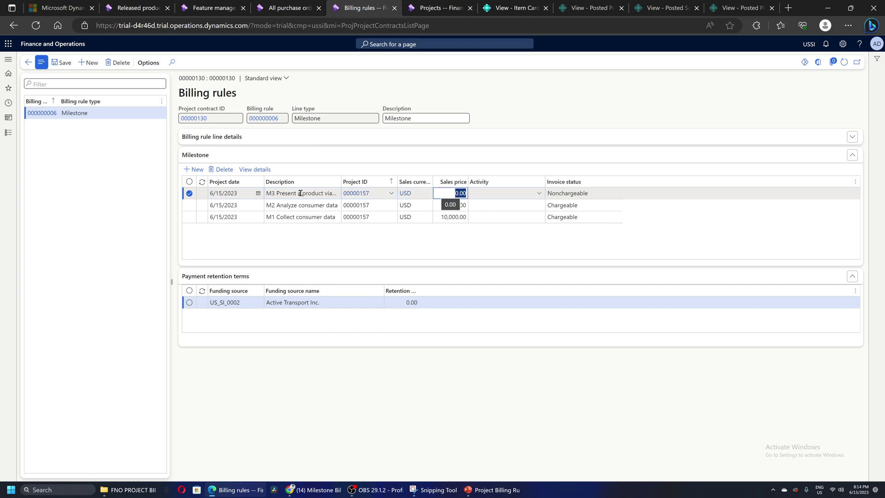
{"action": "type", "text": "30000"}
{"action": "key", "text": "Tab"}
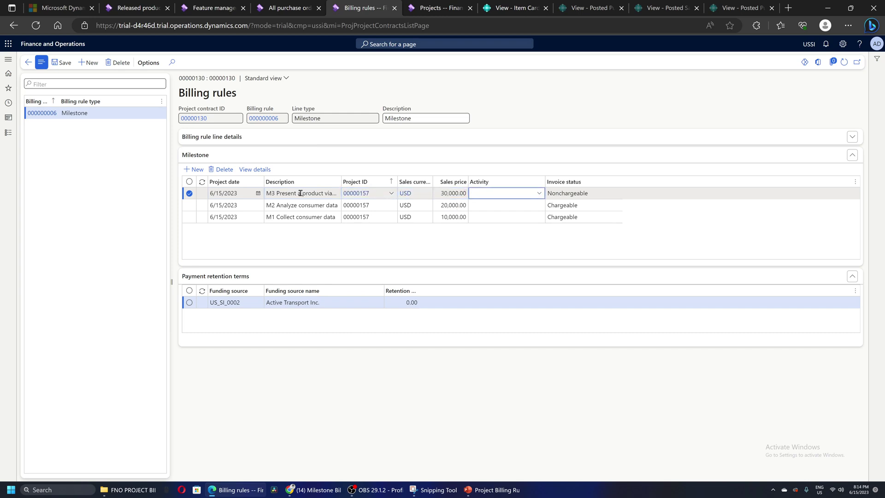
{"action": "left_click", "coordinate": [290, 216]}
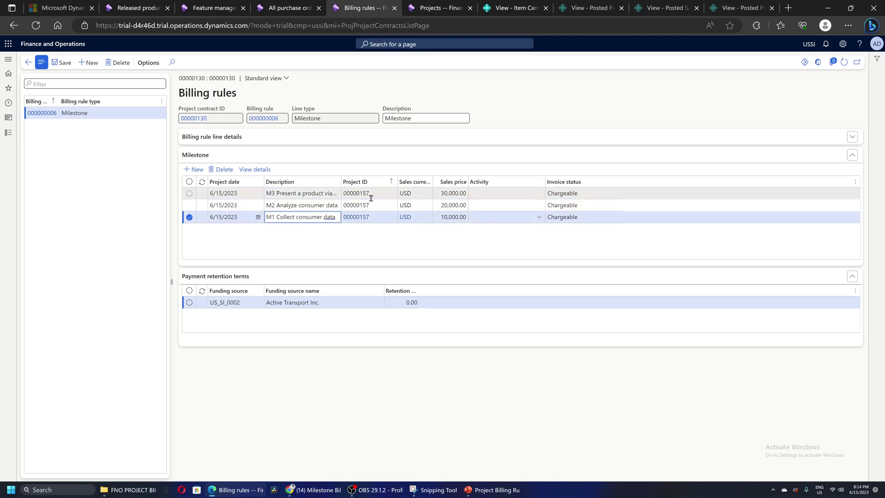
{"action": "left_click", "coordinate": [61, 62]}
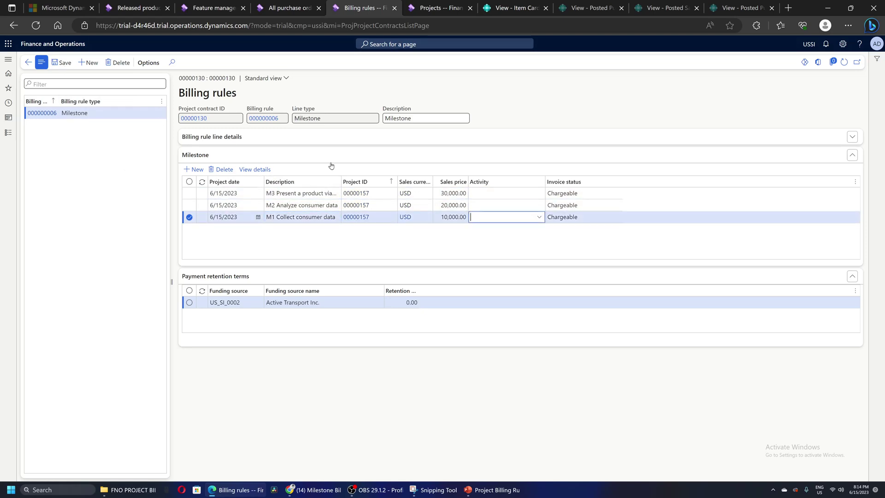
- Go back to contract 00000130, checking project 00000157's stage list without changing it
{"action": "left_click", "coordinate": [28, 62]}
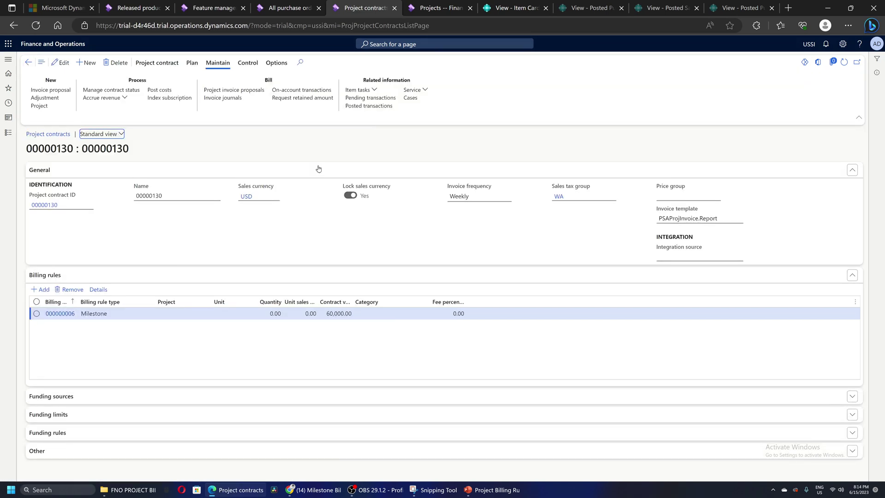
{"action": "left_click", "coordinate": [436, 8]}
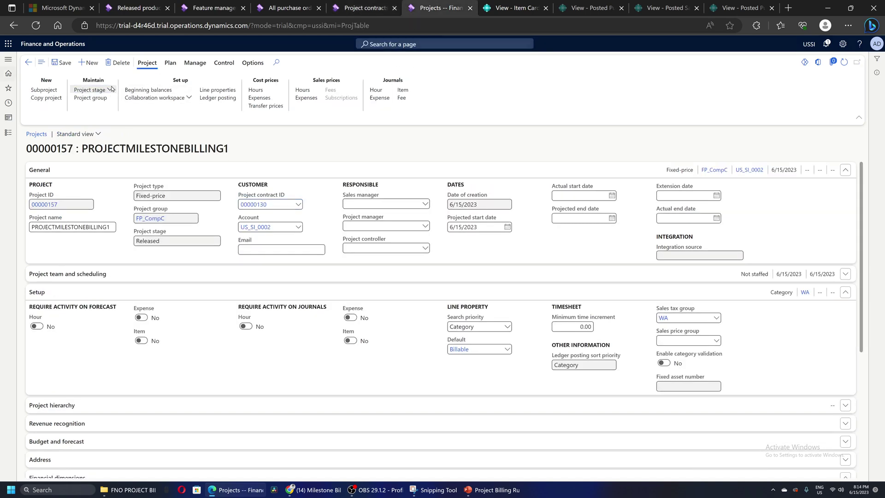
{"action": "left_click", "coordinate": [110, 89]}
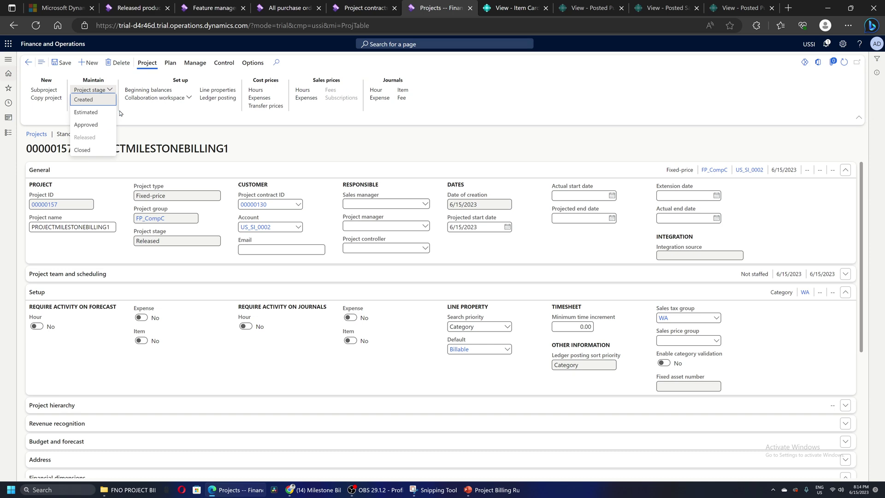
{"action": "left_click", "coordinate": [231, 138]}
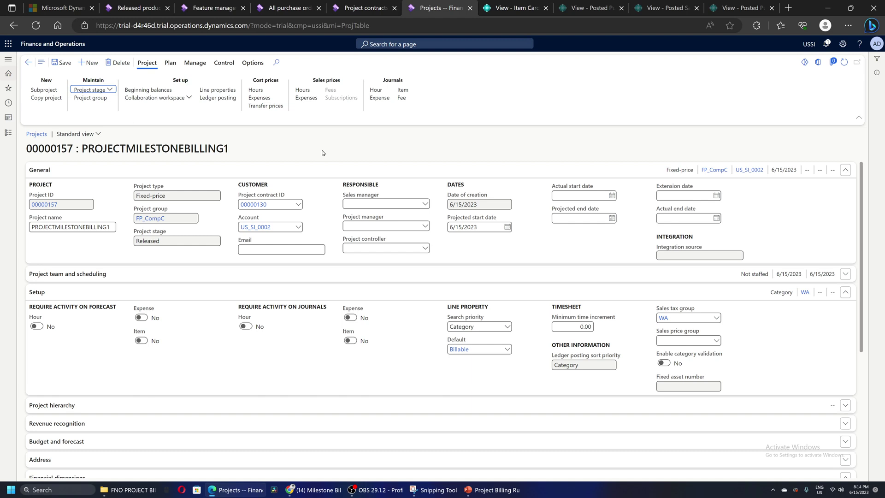
{"action": "left_click", "coordinate": [353, 8]}
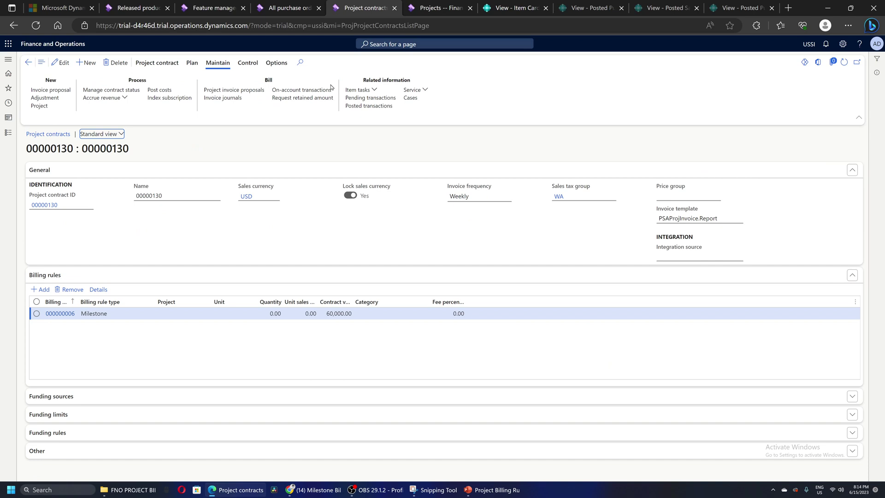
- Mark milestone M1 as completed in Update milestone status and return to the contract
{"action": "left_click", "coordinate": [127, 90]}
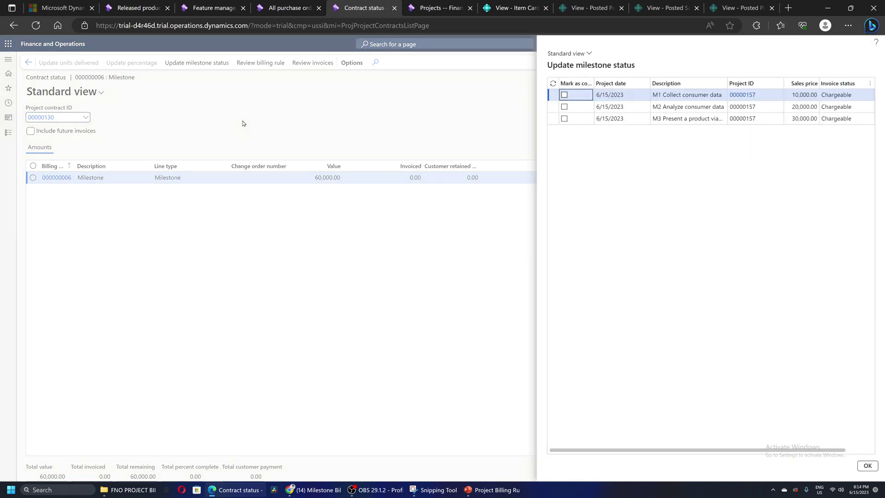
{"action": "left_click", "coordinate": [563, 95]}
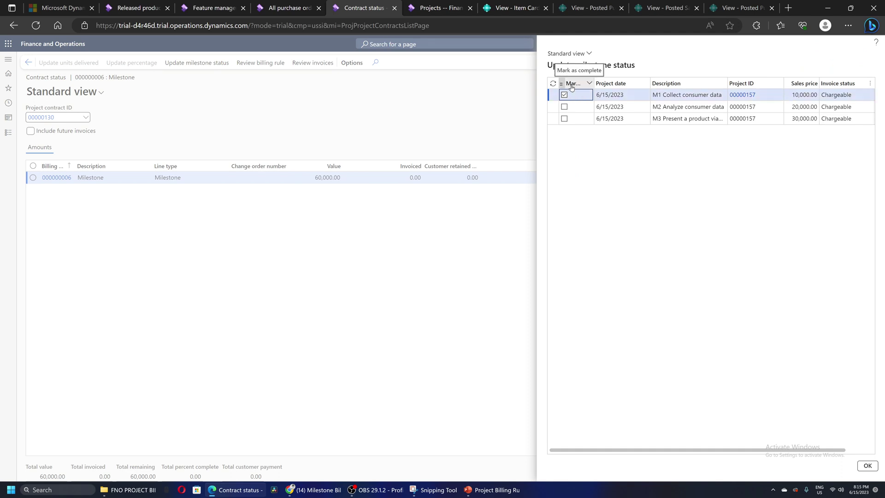
{"action": "left_click", "coordinate": [861, 466]}
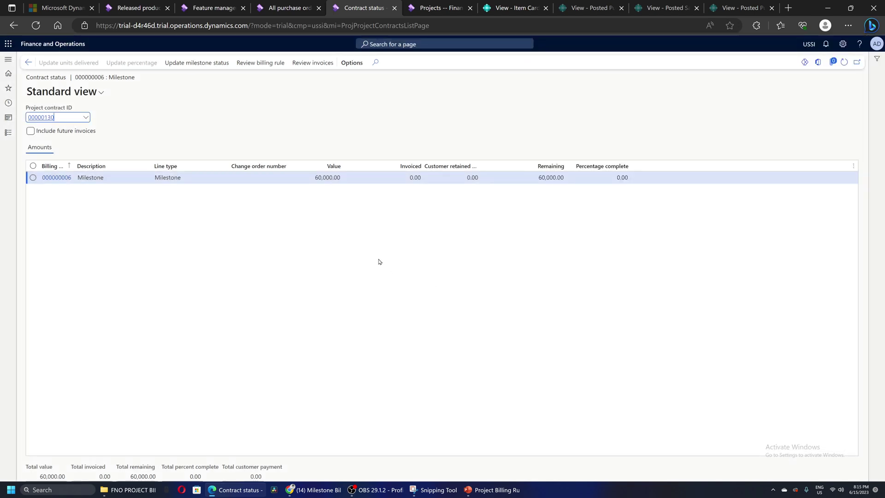
{"action": "left_click", "coordinate": [29, 62]}
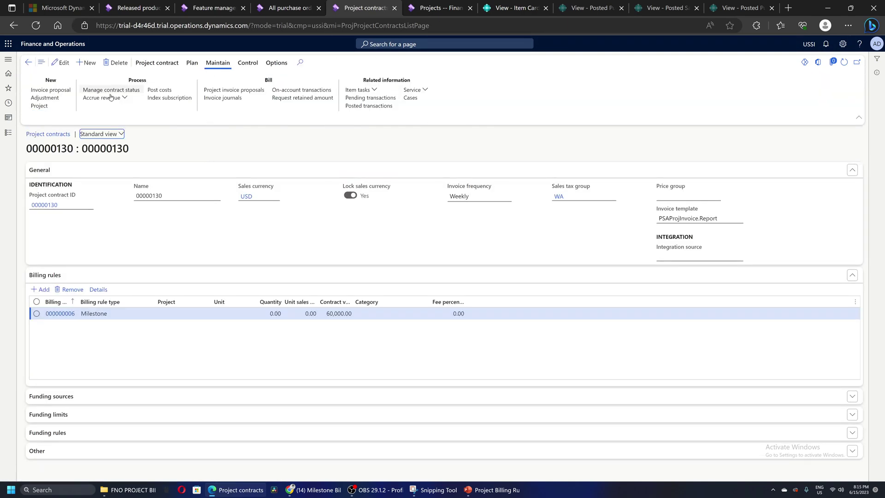
- Create an invoice proposal for the M1 milestone billing line and post it without printing
{"action": "left_click", "coordinate": [65, 91]}
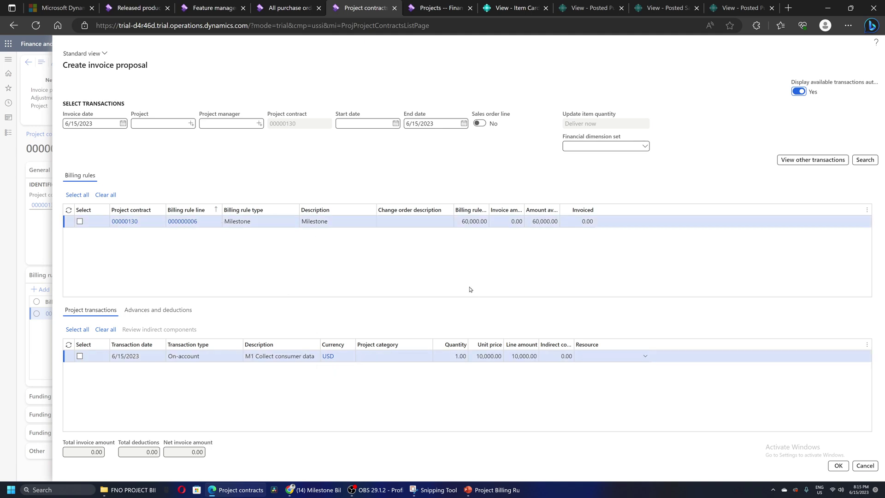
{"action": "left_click", "coordinate": [80, 221]}
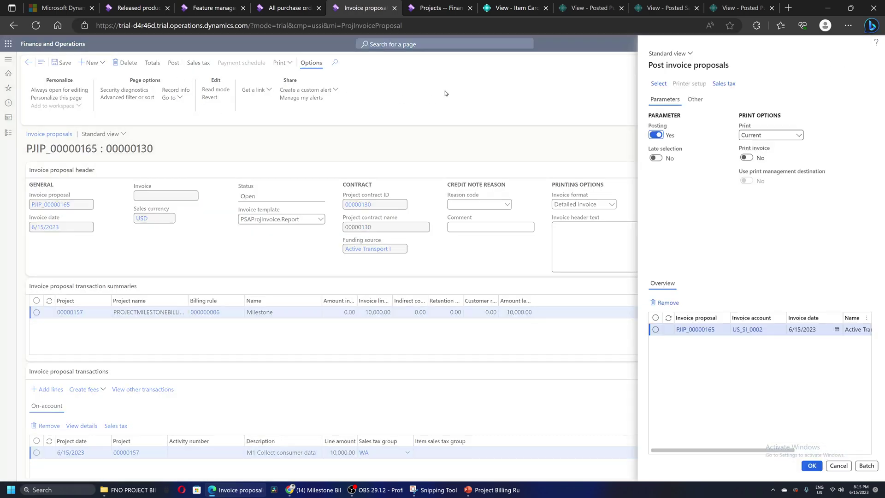
{"action": "left_click", "coordinate": [812, 465]}
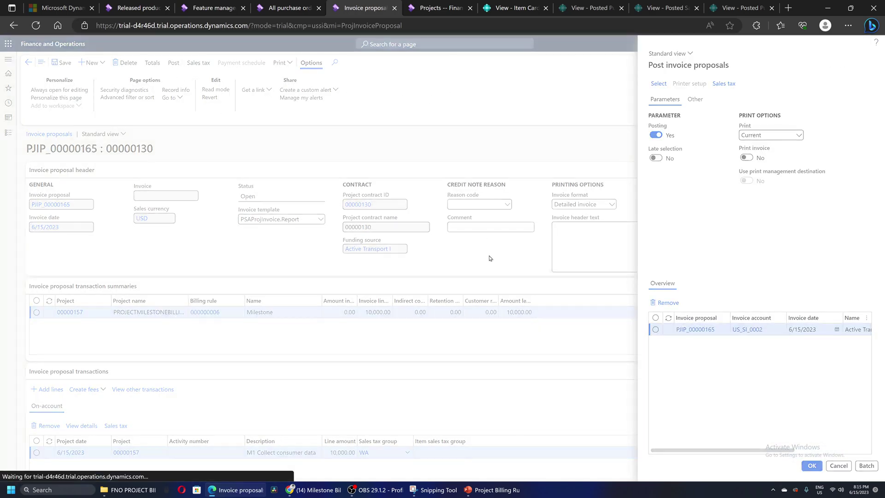
{"action": "left_click", "coordinate": [523, 240]}
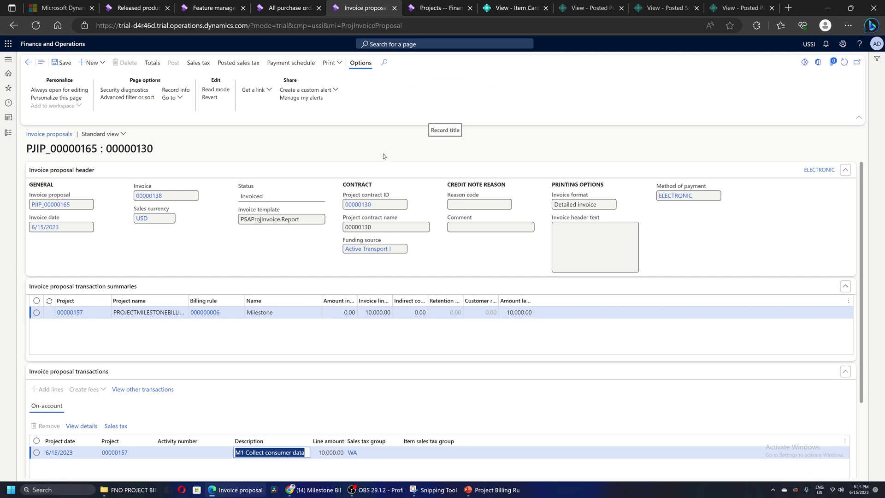
- Open project 00000157's invoice journals, showing invoice 00000138 for 10,000
{"action": "left_click", "coordinate": [421, 14]}
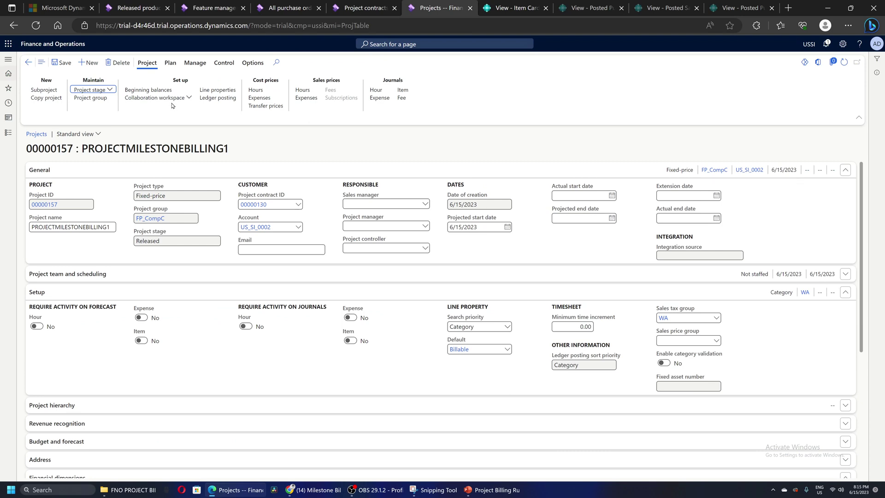
{"action": "left_click", "coordinate": [170, 62]}
{"action": "left_click", "coordinate": [195, 63]}
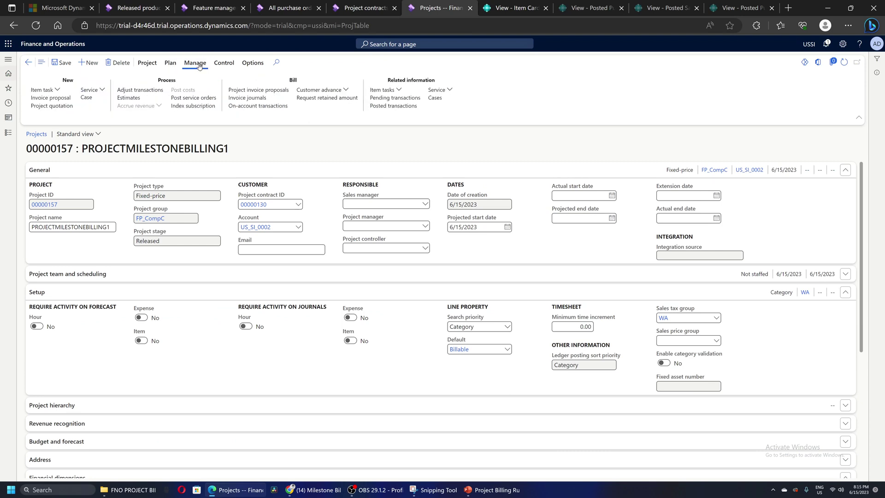
{"action": "left_click", "coordinate": [216, 65]}
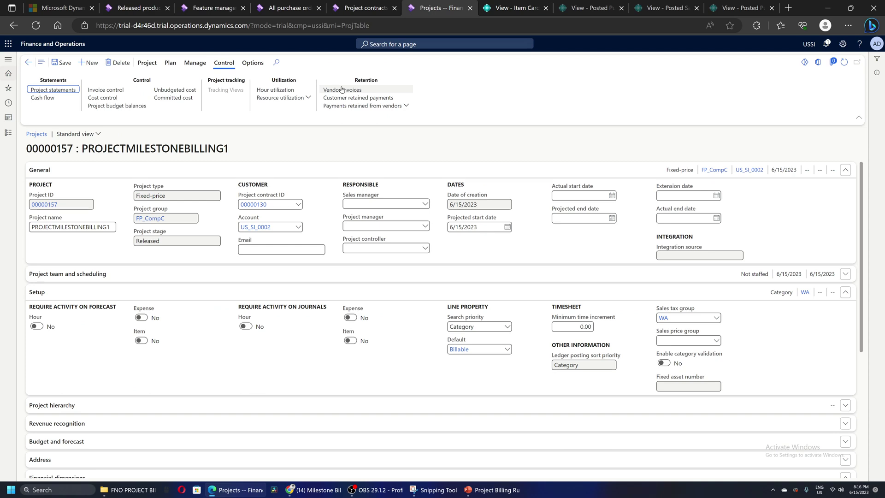
{"action": "left_click", "coordinate": [195, 64]}
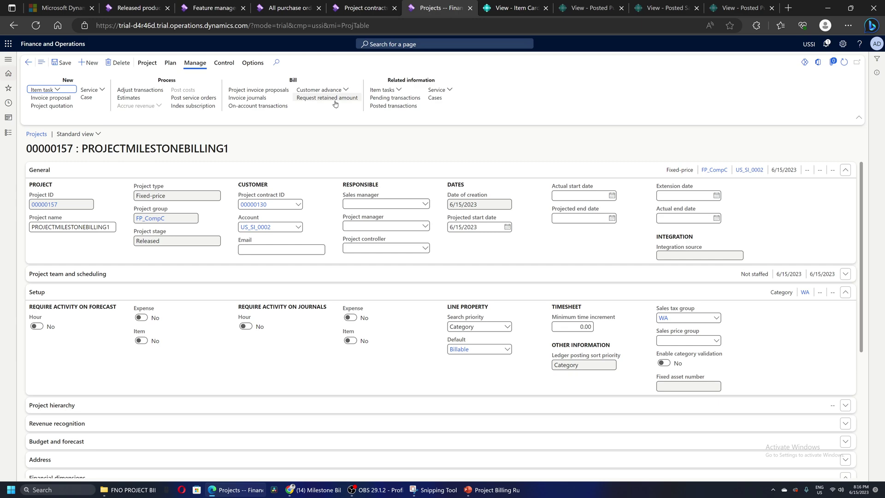
{"action": "left_click", "coordinate": [257, 98]}
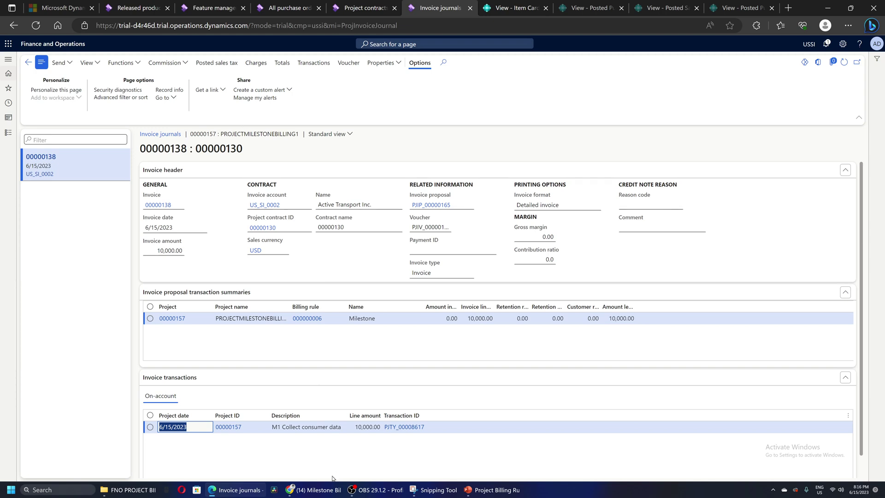
- Show slide 6 with the 10,000, 20,000 and 30,000 milestone consulting example
{"action": "left_click", "coordinate": [493, 493]}
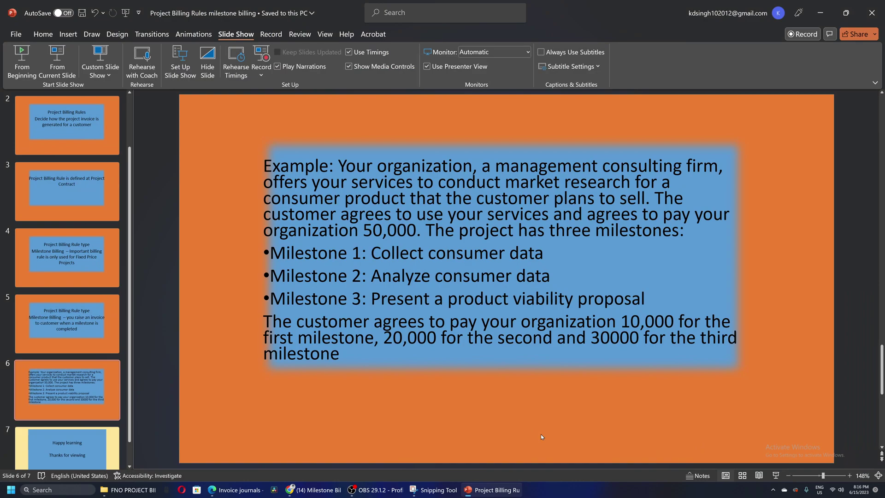